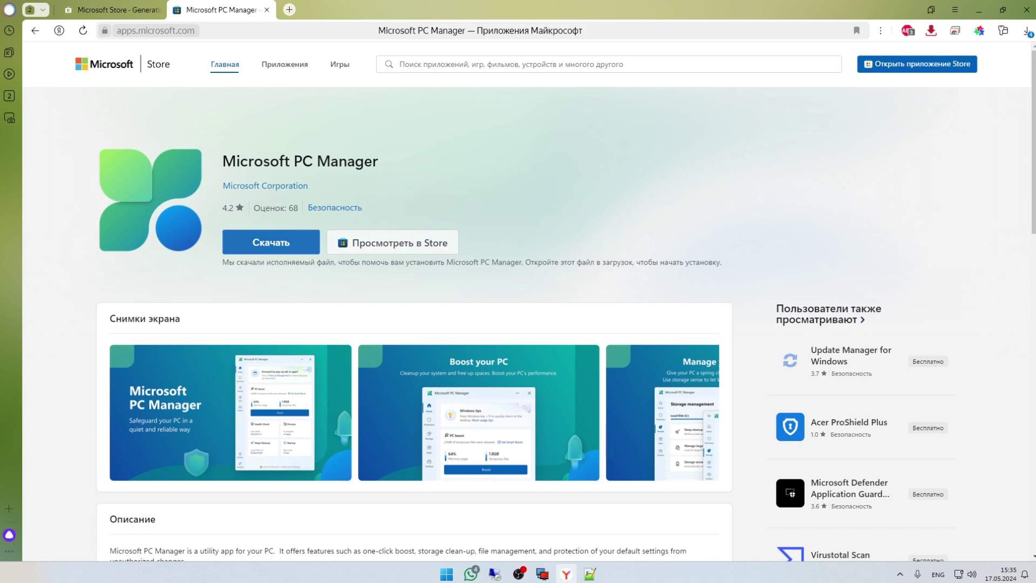
Try to install Microsoft PC Manager with its downloaded installer, continuing in the Russian (Россия) version of the store page it opens
{"action": "left_click", "coordinate": [271, 242]}
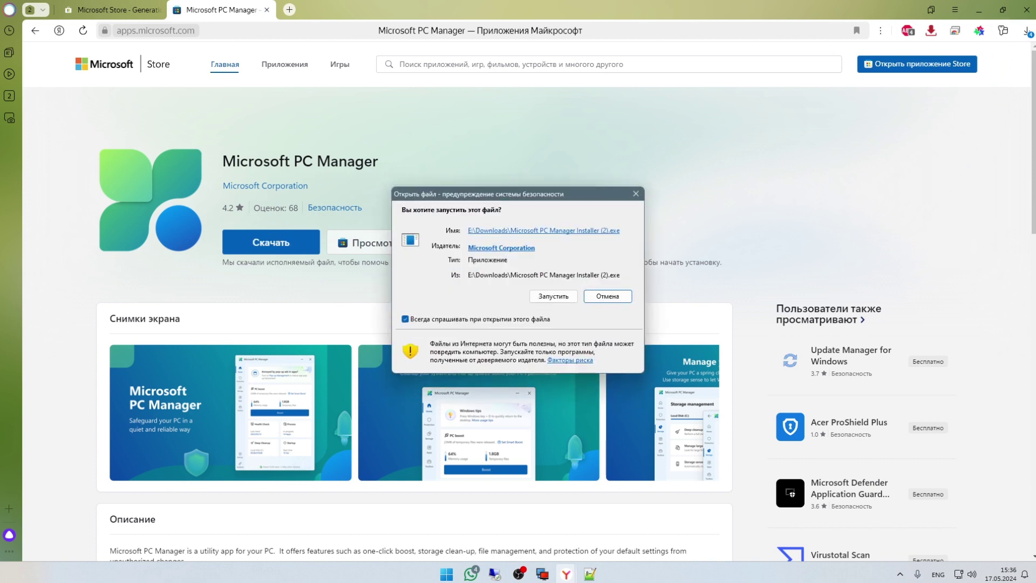
{"action": "key", "text": "shift+Tab"}
{"action": "key", "text": "Return"}
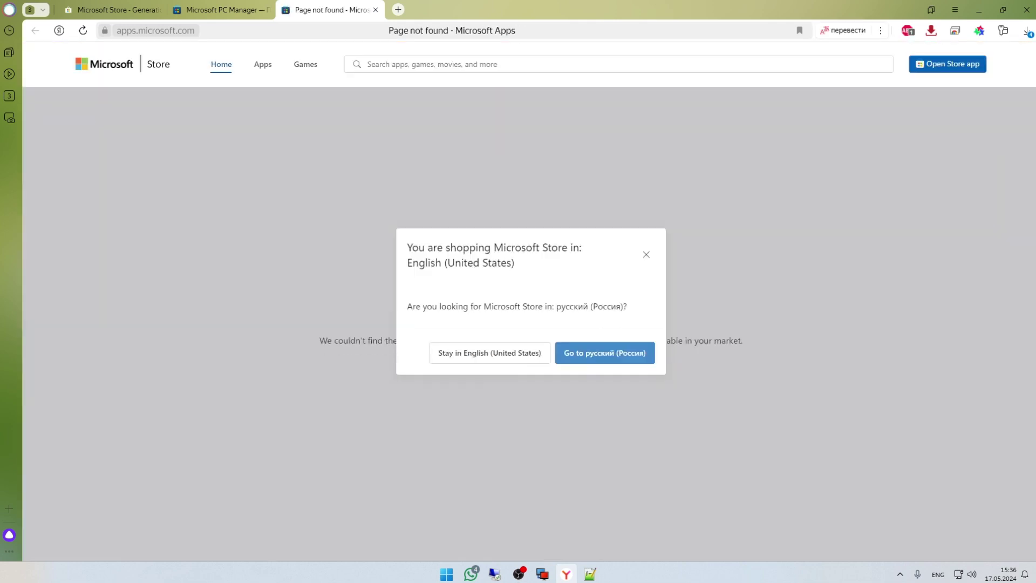
{"action": "key", "text": "Return"}
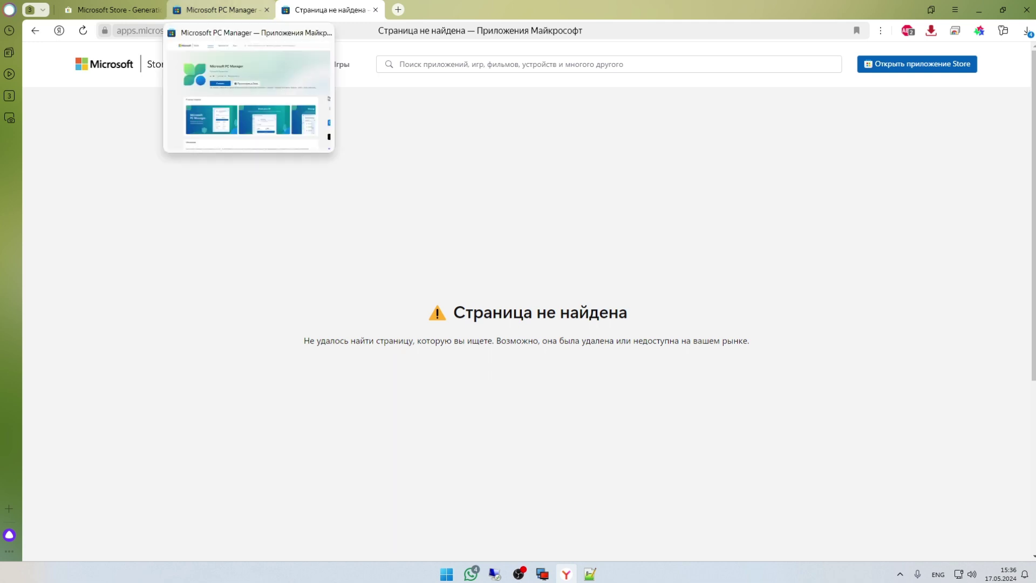
Copy the web address of the Microsoft PC Manager store page
{"action": "left_click", "coordinate": [221, 10]}
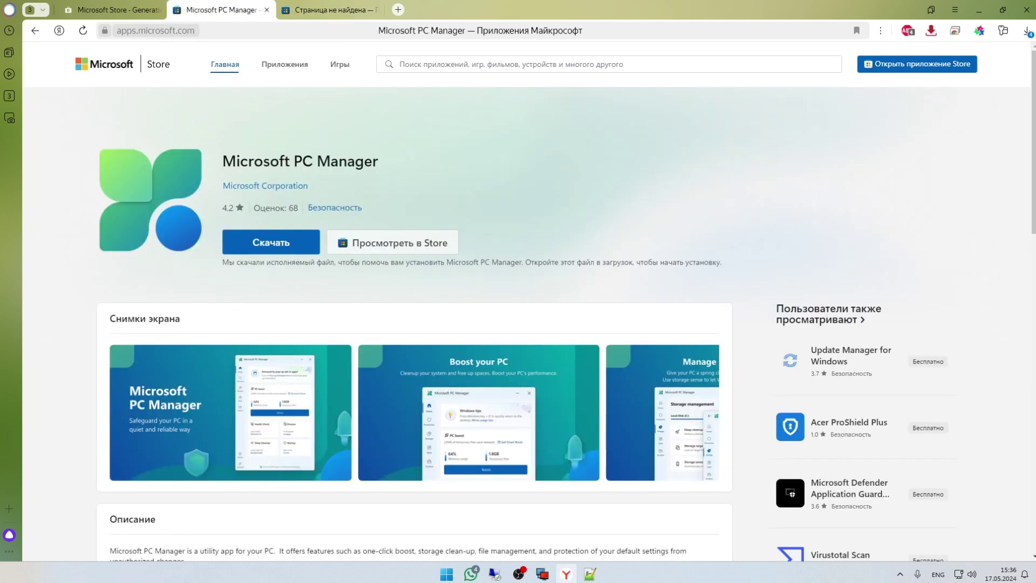
{"action": "key", "text": "ctrl+l"}
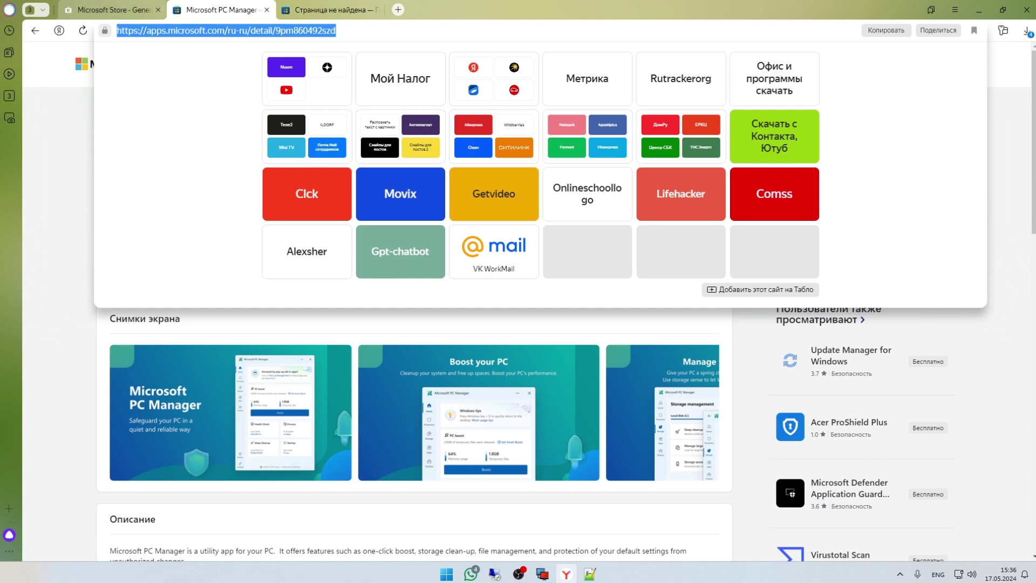
{"action": "left_click", "coordinate": [111, 10]}
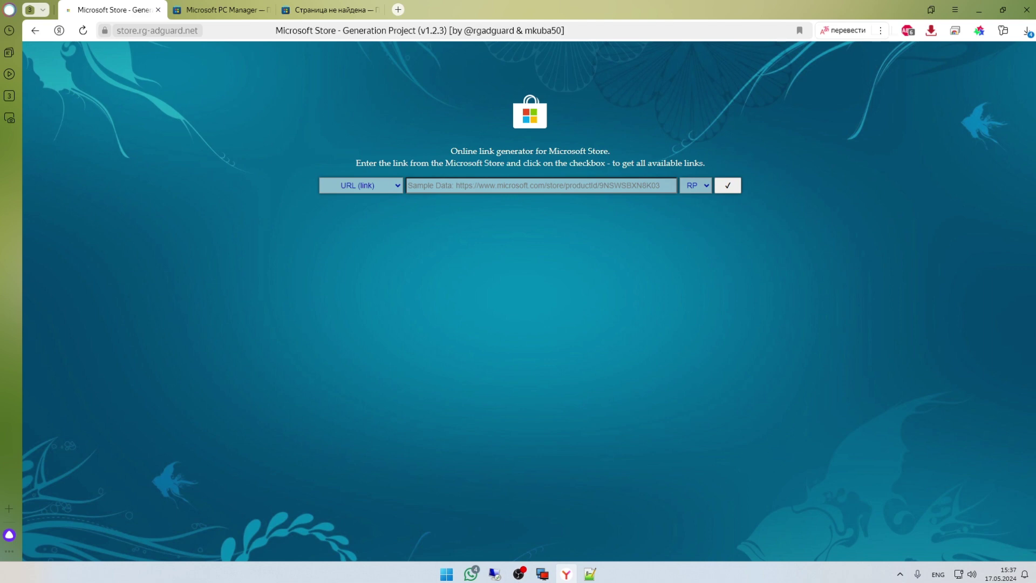
{"action": "key", "text": "ctrl+Tab"}
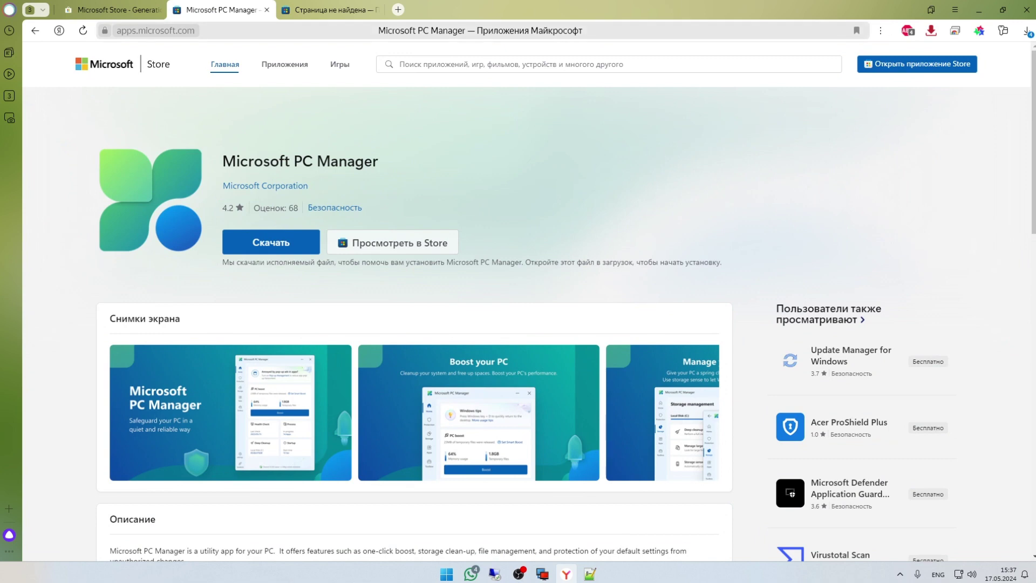
{"action": "left_click", "coordinate": [274, 30]}
{"action": "key", "text": "ctrl+c"}
{"action": "right_click", "coordinate": [274, 33]}
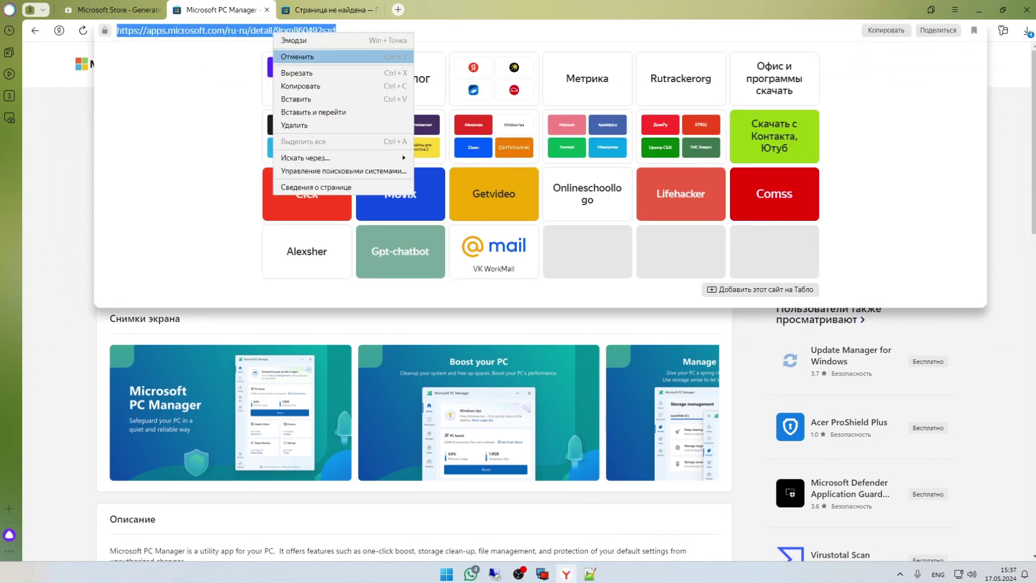
{"action": "left_click", "coordinate": [300, 86]}
Generate download links in the Microsoft Store link generator from the copied PC Manager page address
{"action": "key", "text": "ctrl+shift+Tab"}
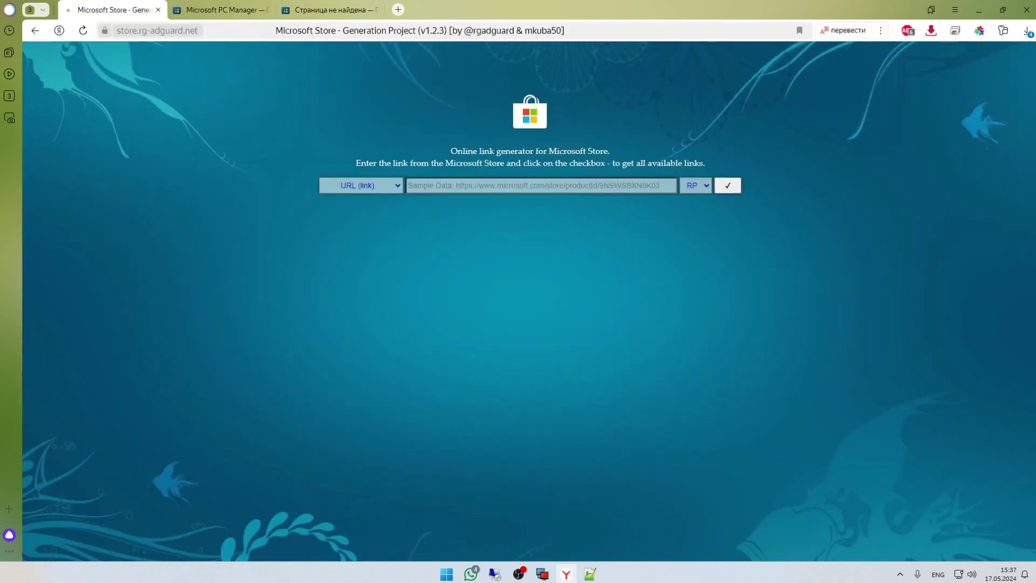
{"action": "right_click", "coordinate": [424, 188]}
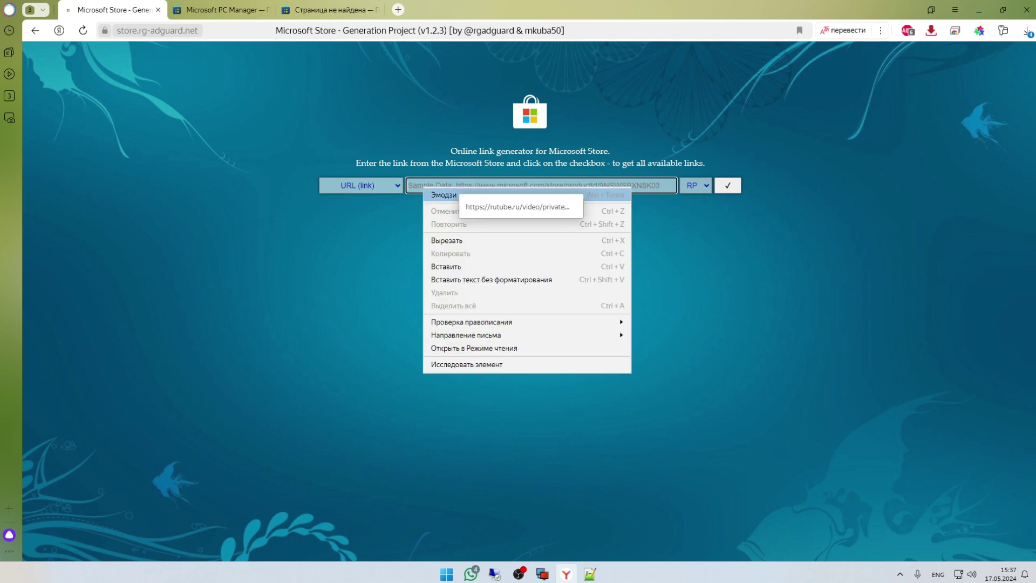
{"action": "left_click", "coordinate": [446, 266]}
{"action": "key", "text": "ctrl+v"}
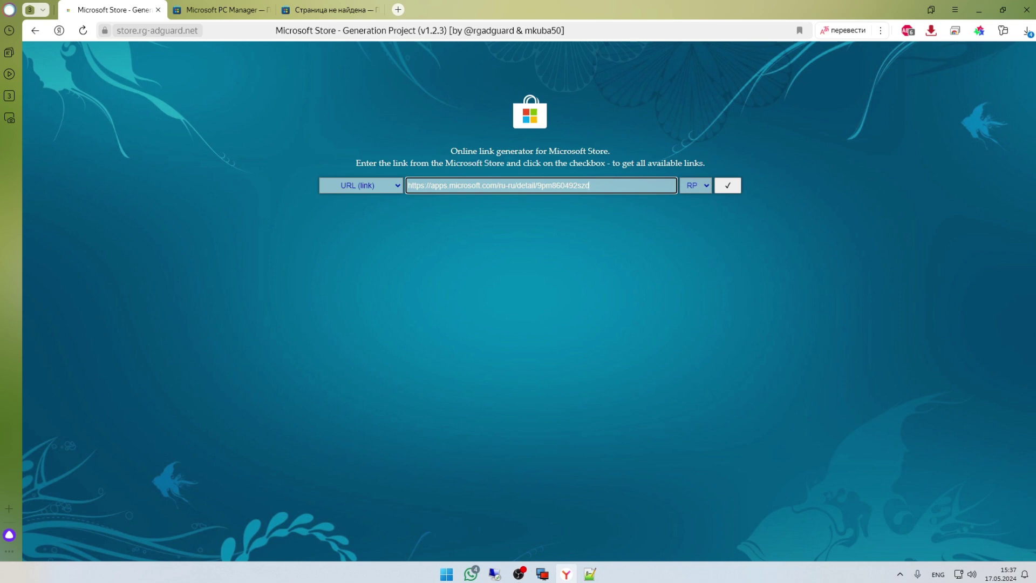
{"action": "key", "text": "Return"}
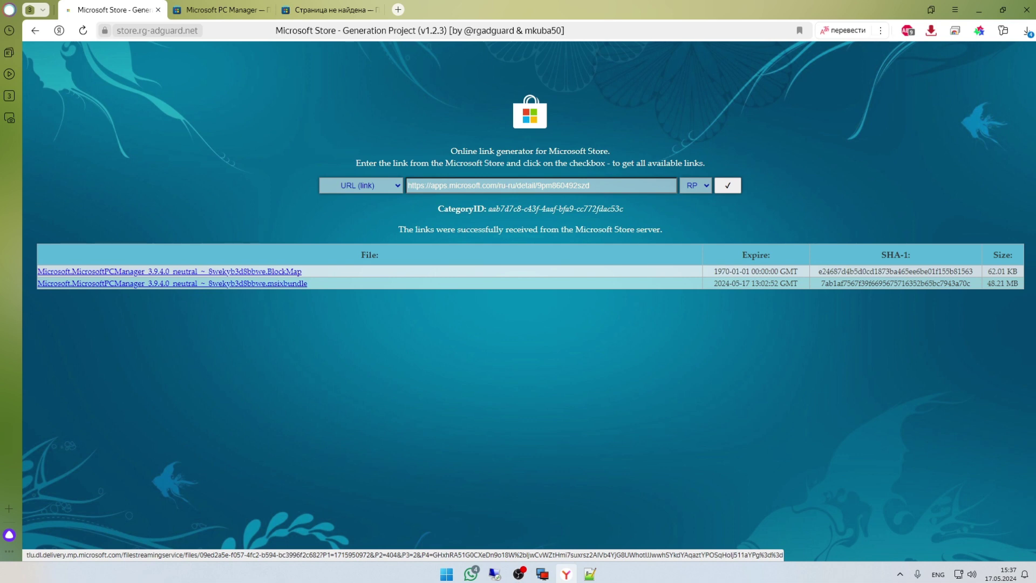
Download the PC Manager 3.9.4.0 msixbundle package, allowing the flagged download to continue, and open its download folder
{"action": "left_click", "coordinate": [172, 283]}
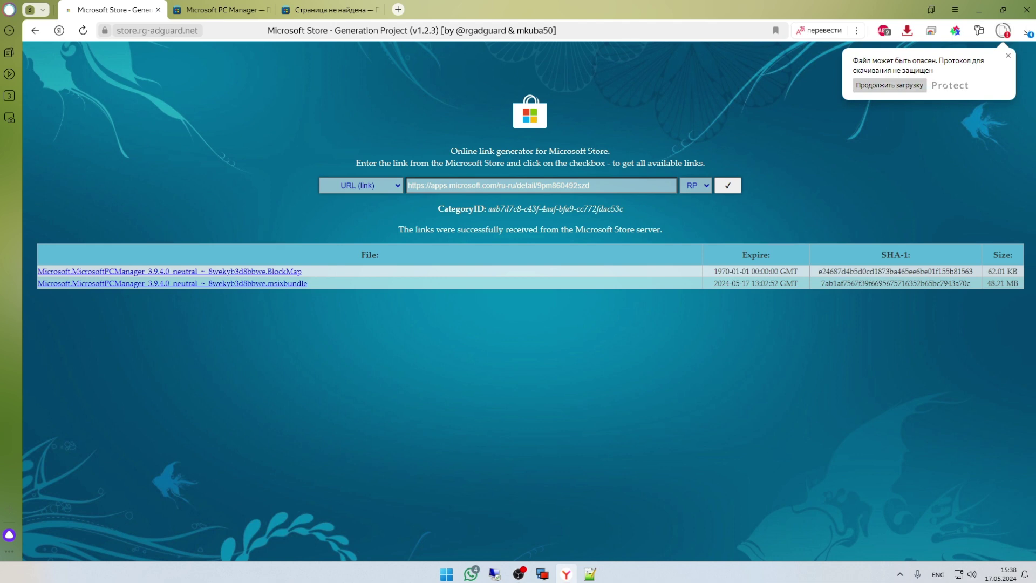
{"action": "left_click", "coordinate": [890, 85]}
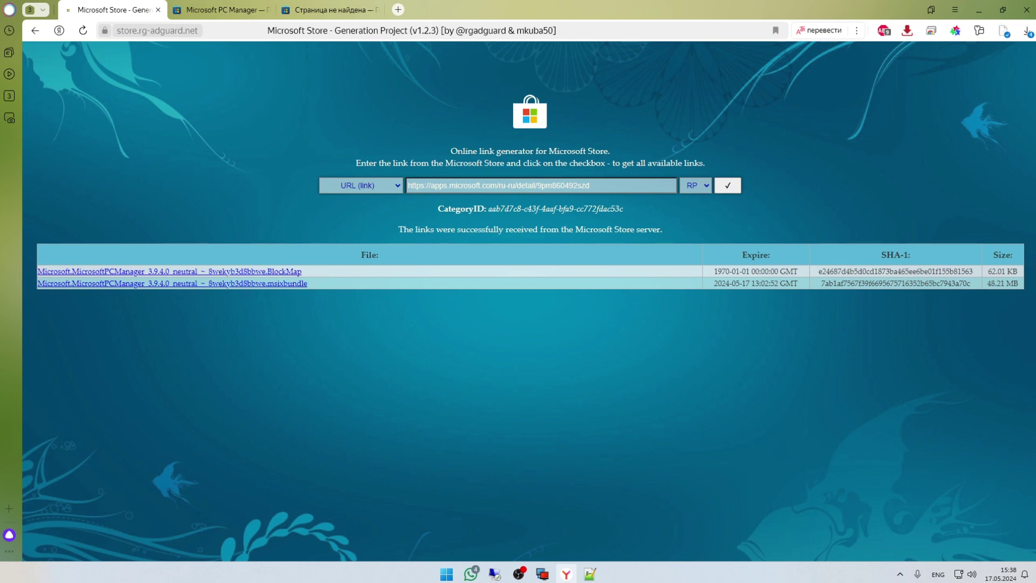
{"action": "left_click", "coordinate": [1027, 31]}
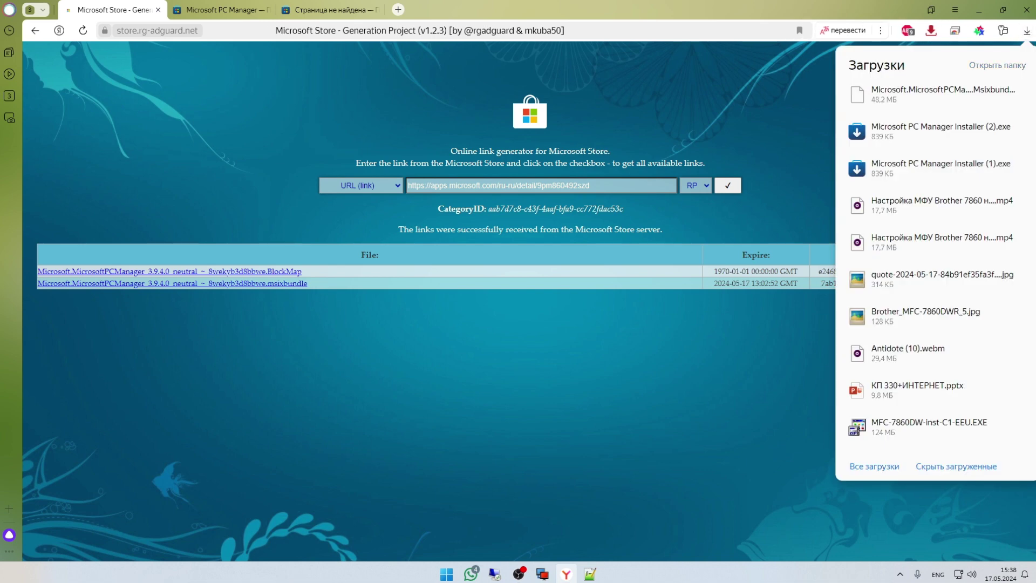
{"action": "left_click", "coordinate": [997, 64]}
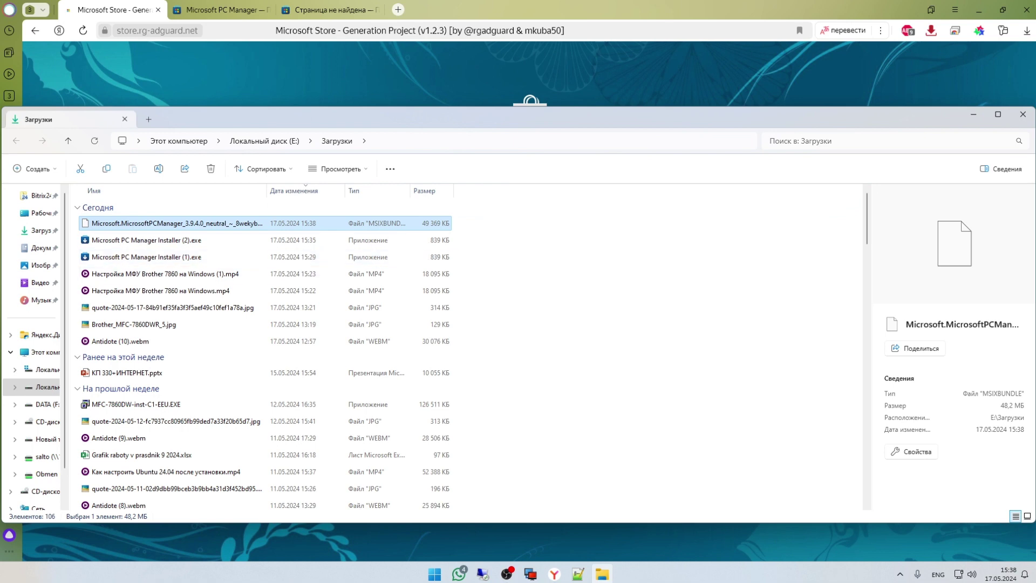
Rename the downloaded package to Microsoft.MicrosoftPCManager.Msixbundle
{"action": "key", "text": "F2"}
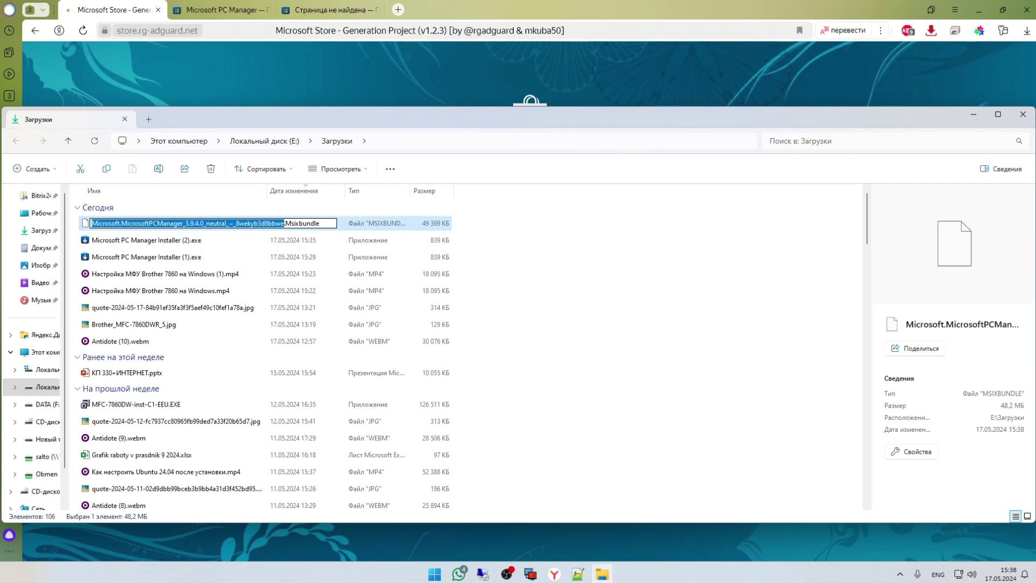
{"action": "left_click", "coordinate": [285, 223]}
{"action": "left_click_drag", "start_coordinate": [284, 223], "coordinate": [182, 223]}
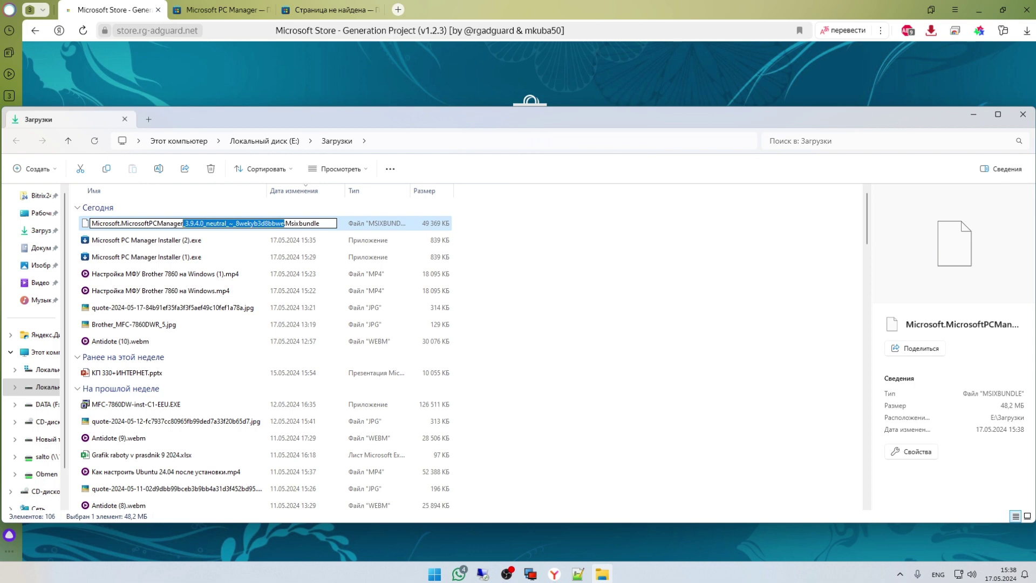
{"action": "key", "text": "Delete"}
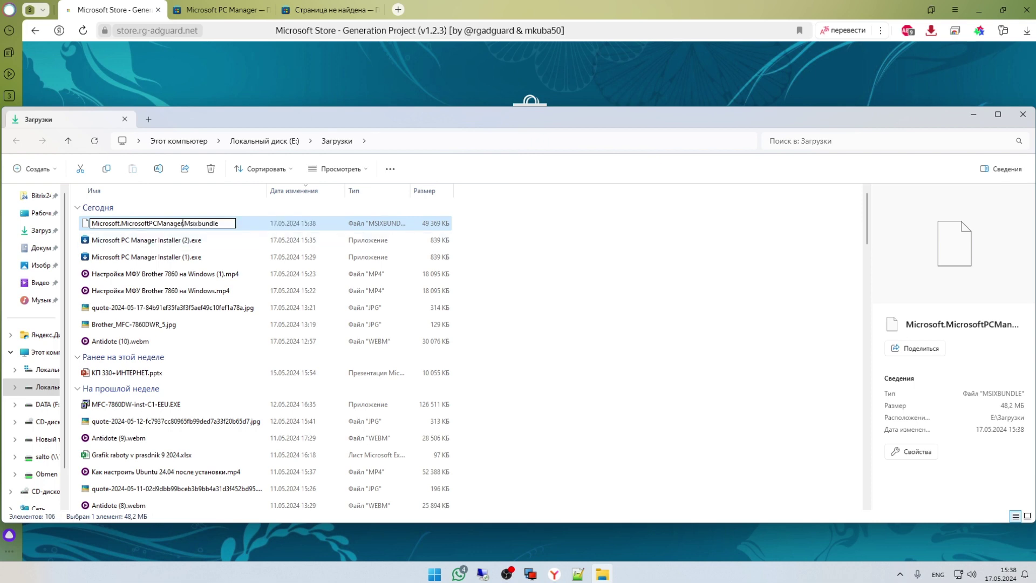
{"action": "key", "text": "Return"}
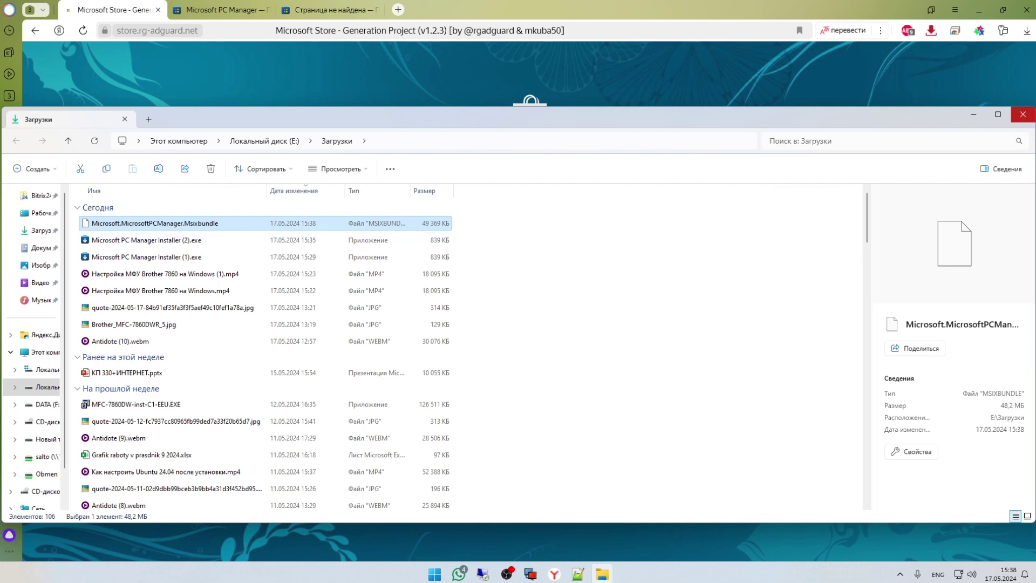
Cut the renamed Msixbundle package from the downloads folder and open C:\Windows\System32
{"action": "right_click", "coordinate": [169, 223]}
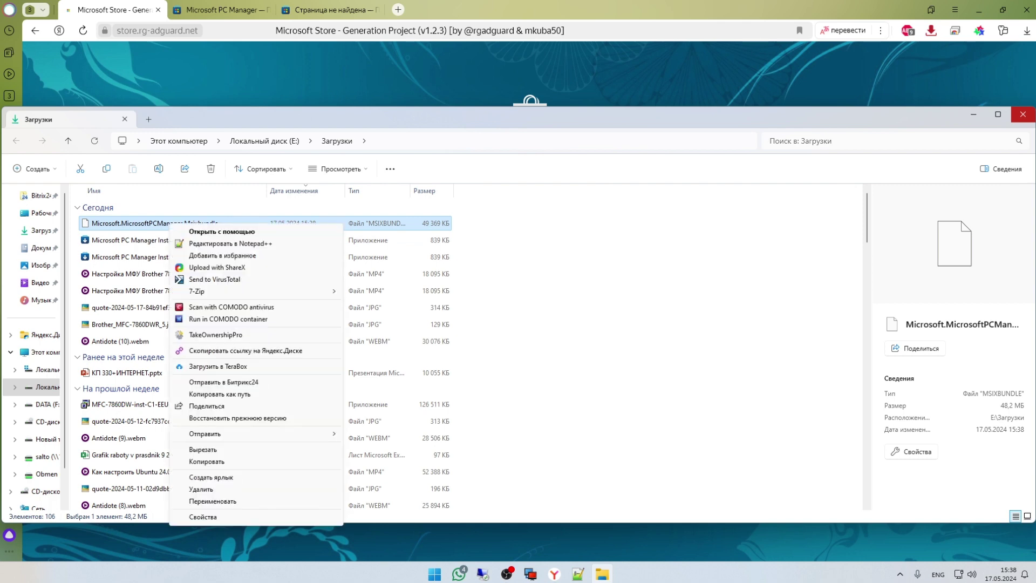
{"action": "left_click", "coordinate": [202, 449]}
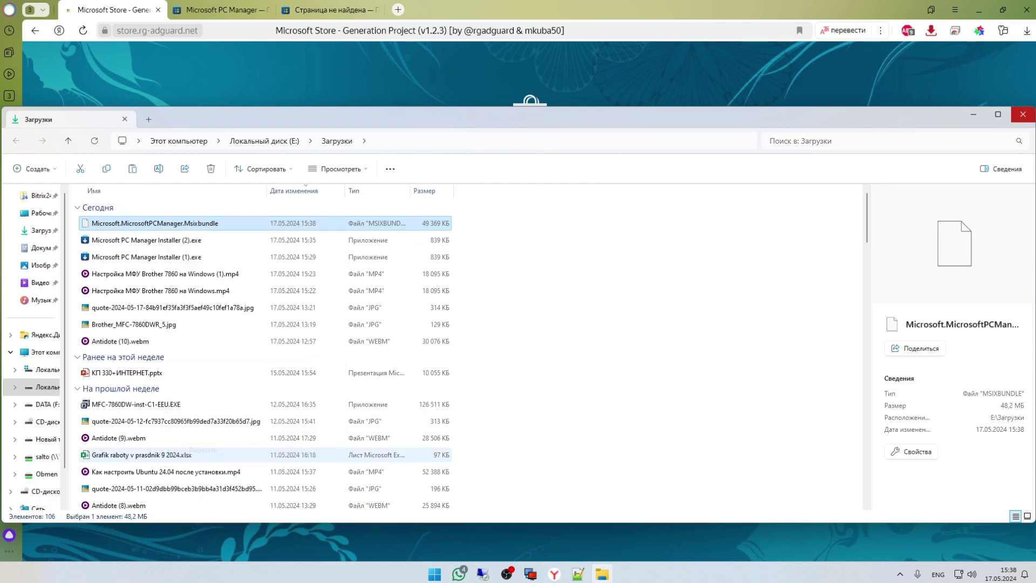
{"action": "left_click", "coordinate": [40, 352]}
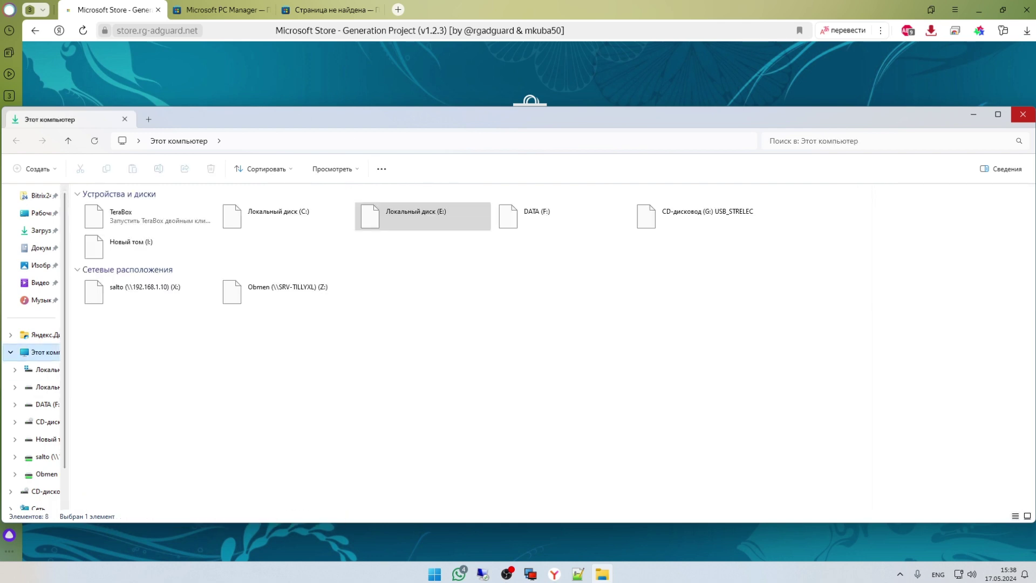
{"action": "double_click", "coordinate": [280, 216]}
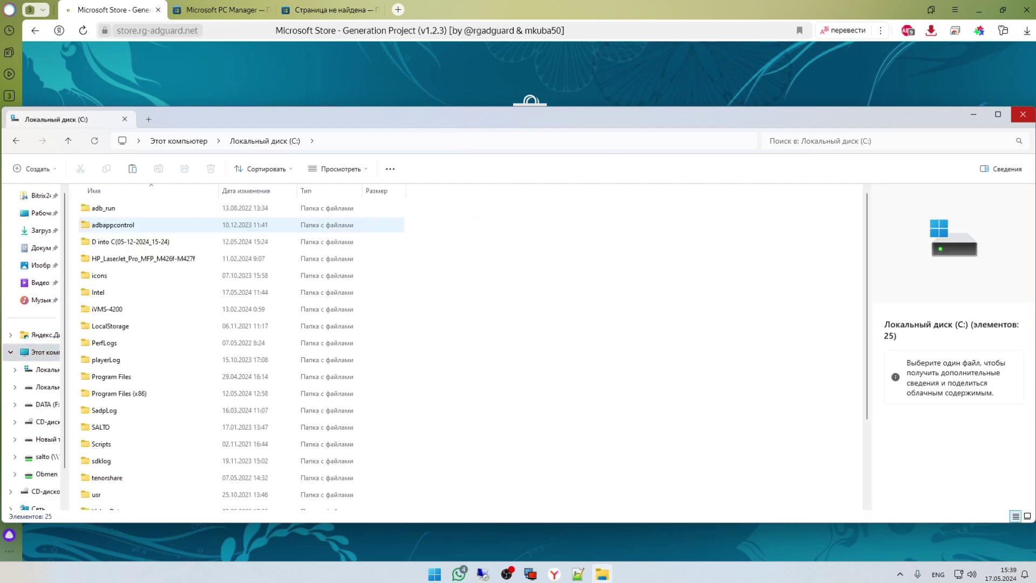
{"action": "scroll", "coordinate": [242, 380], "scroll_direction": "down", "scroll_amount": 2}
{"action": "key", "text": "Down"}
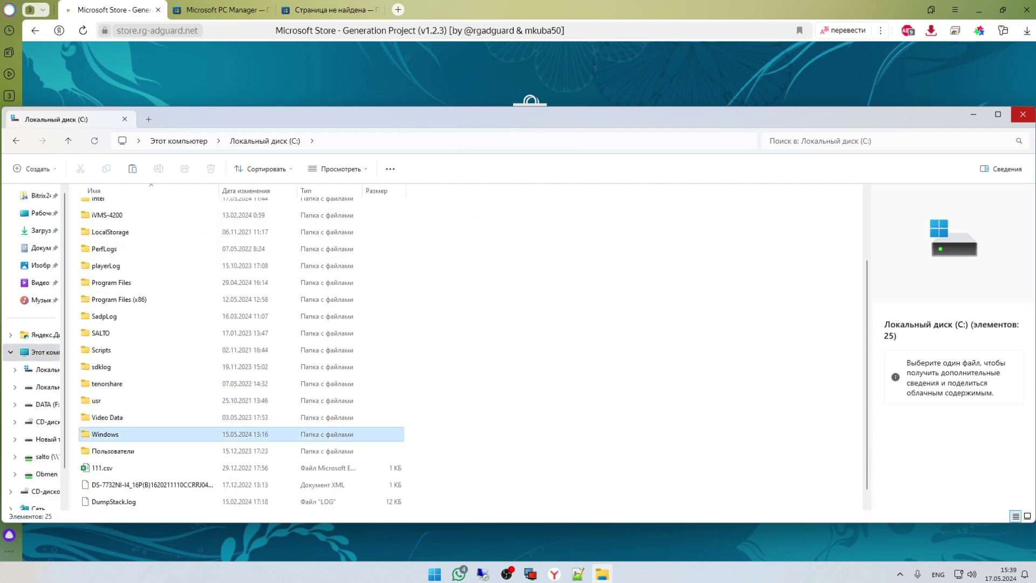
{"action": "key", "text": "Return"}
{"action": "key", "text": "d"}
{"action": "key", "text": "i"}
{"action": "scroll", "coordinate": [243, 333], "scroll_direction": "down", "scroll_amount": 12}
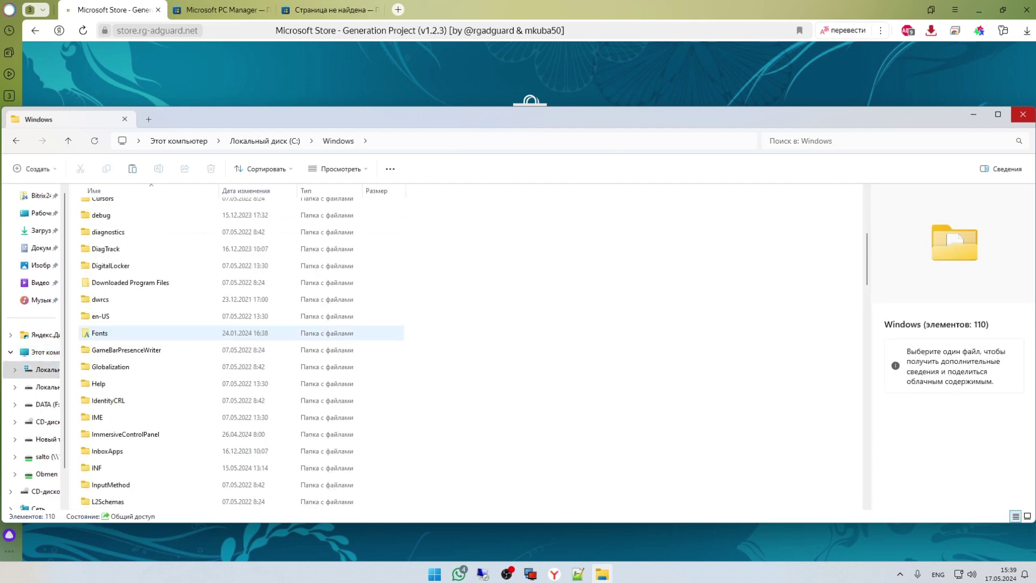
{"action": "scroll", "coordinate": [243, 333], "scroll_direction": "down", "scroll_amount": 3}
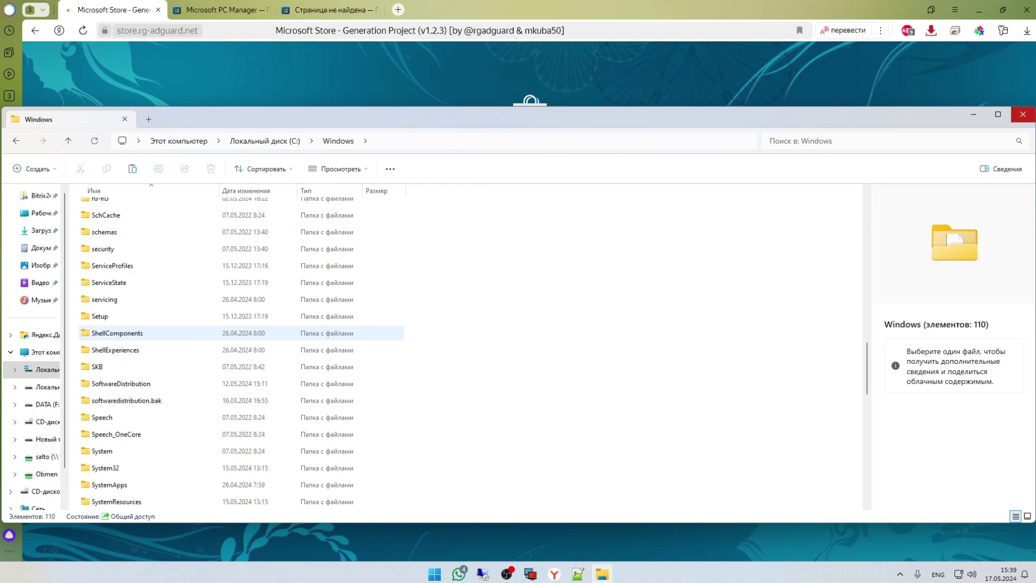
{"action": "type", "text": "system32"}
{"action": "key", "text": "Return"}
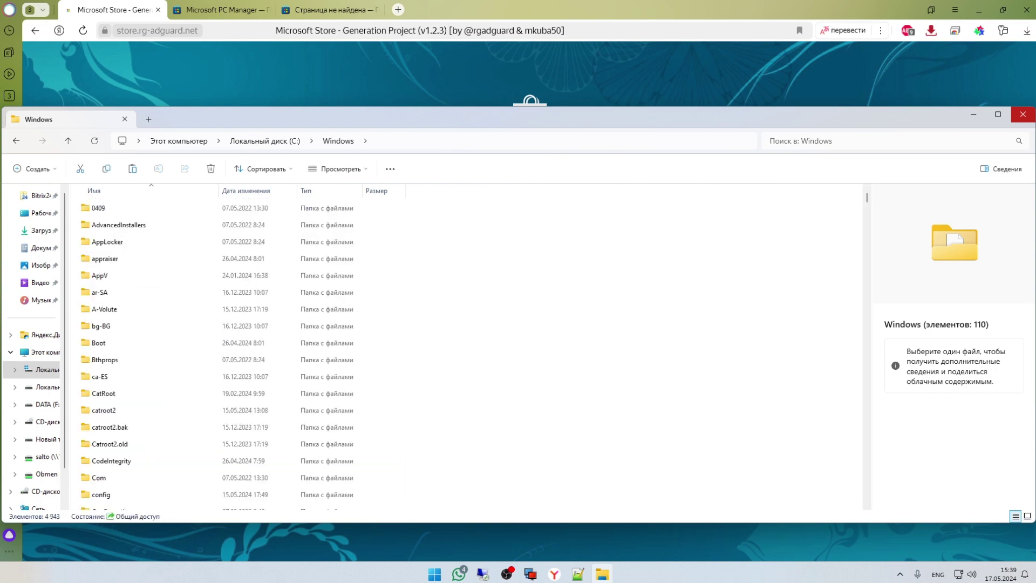
Paste the cut package into the System32 folder, granting administrator permission for the move
{"action": "scroll", "coordinate": [242, 333], "scroll_direction": "down", "scroll_amount": 20}
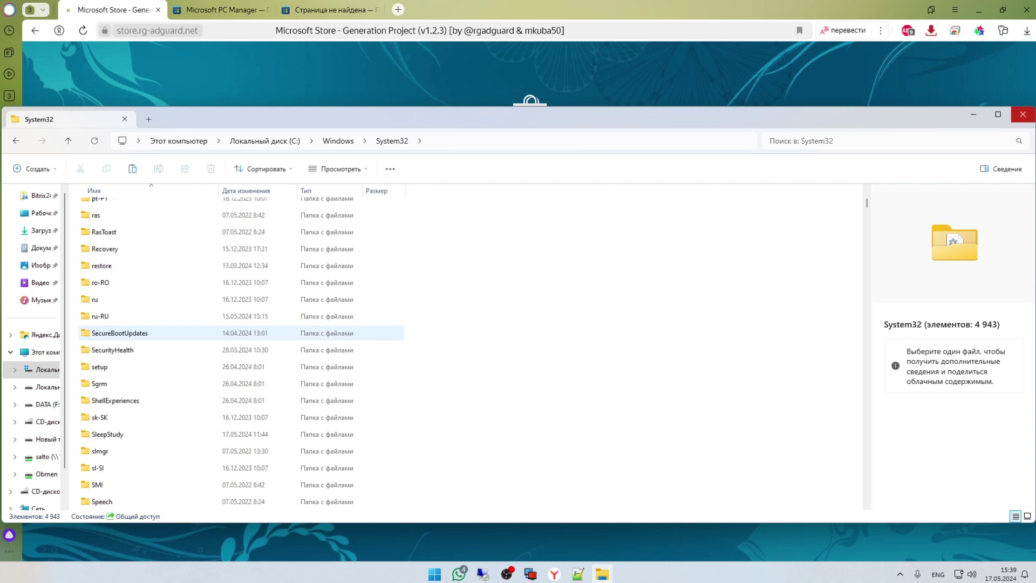
{"action": "scroll", "coordinate": [243, 333], "scroll_direction": "down", "scroll_amount": 20}
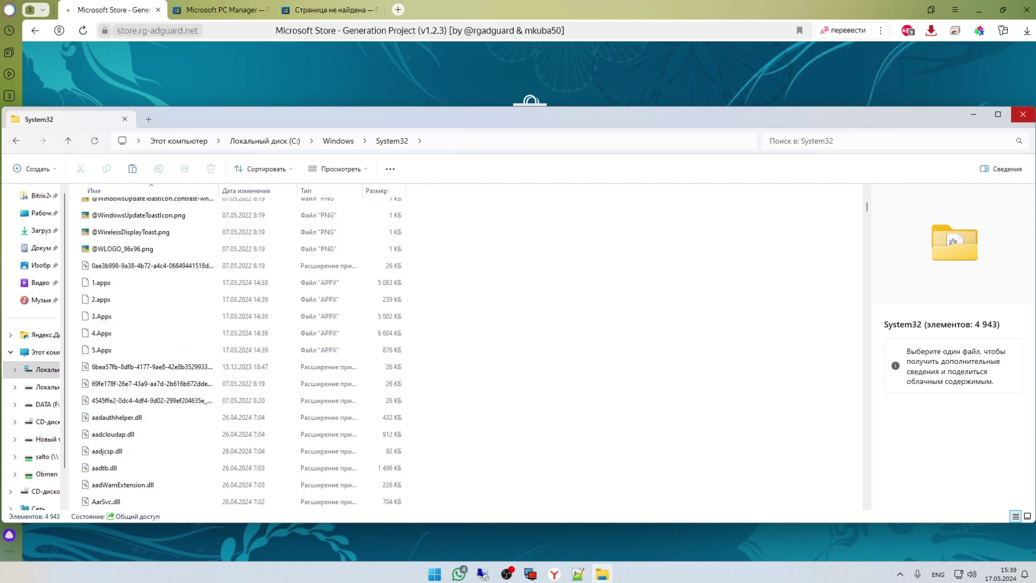
{"action": "right_click", "coordinate": [542, 336]}
{"action": "left_click", "coordinate": [574, 394]}
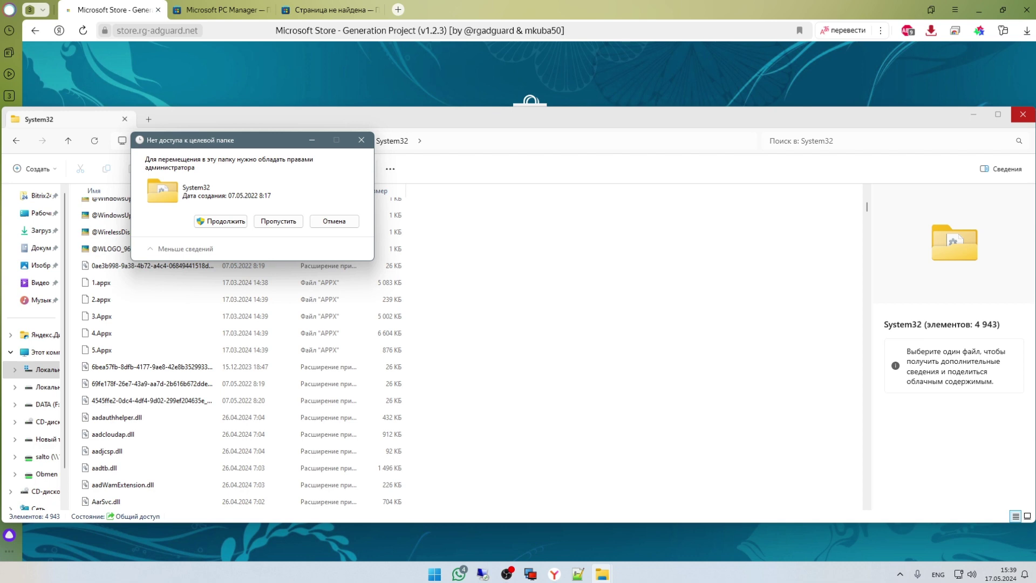
{"action": "key", "text": "Return"}
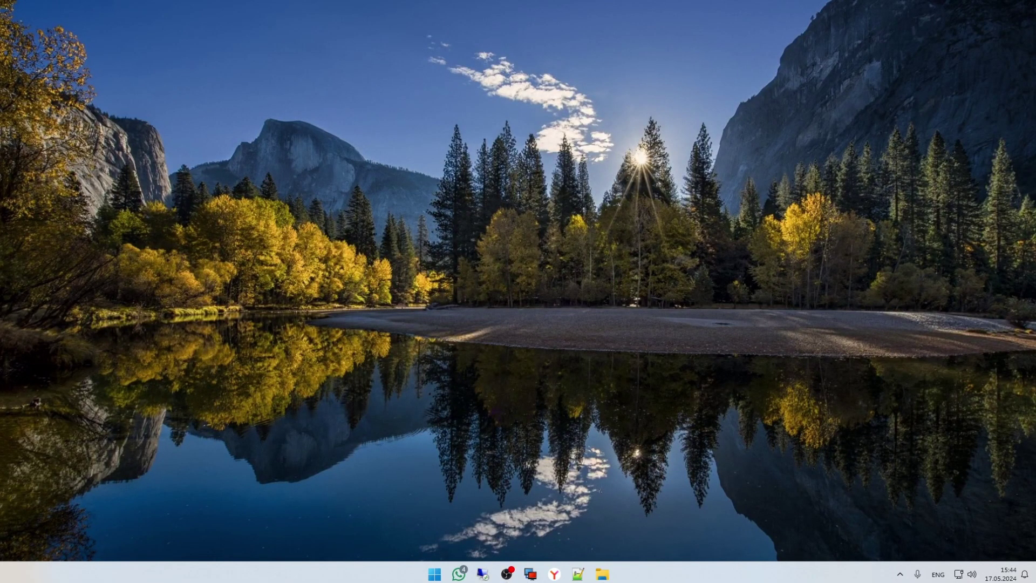
Open Windows PowerShell as administrator and switch to Notepad++ to show the Add-AppxPackage command in Подписки.txt
{"action": "right_click", "coordinate": [435, 574]}
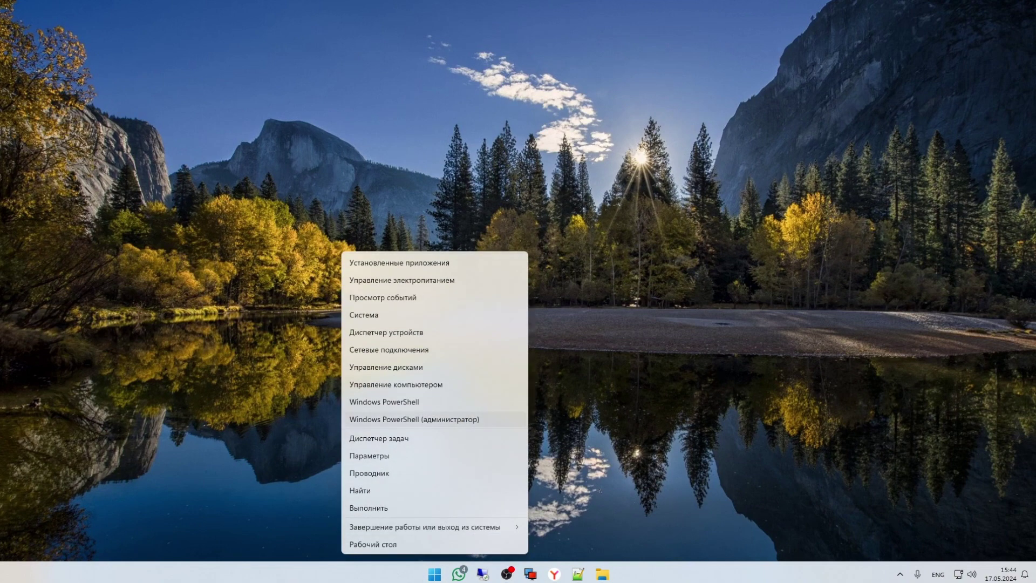
{"action": "left_click", "coordinate": [410, 419]}
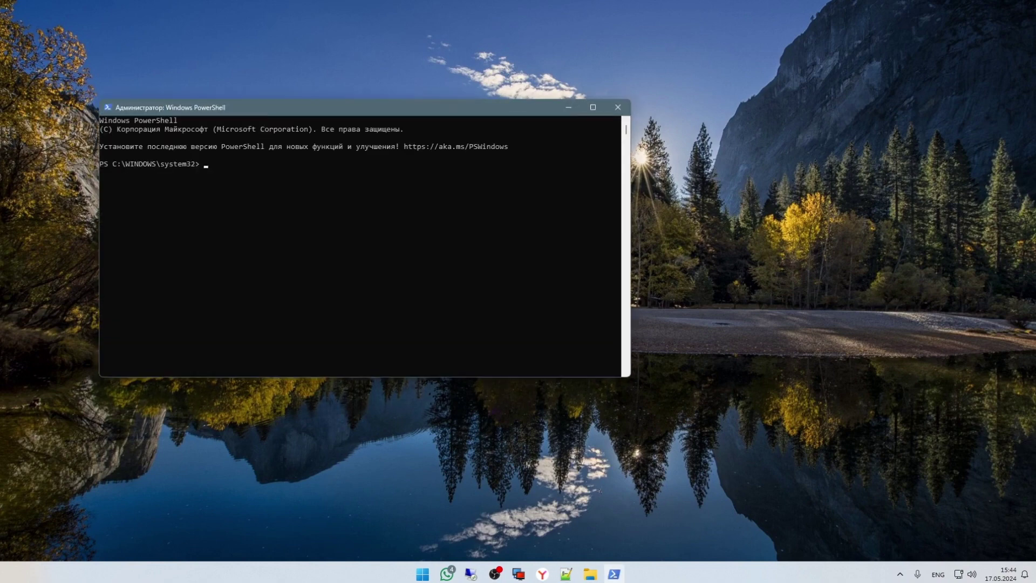
{"action": "left_click", "coordinate": [566, 574]}
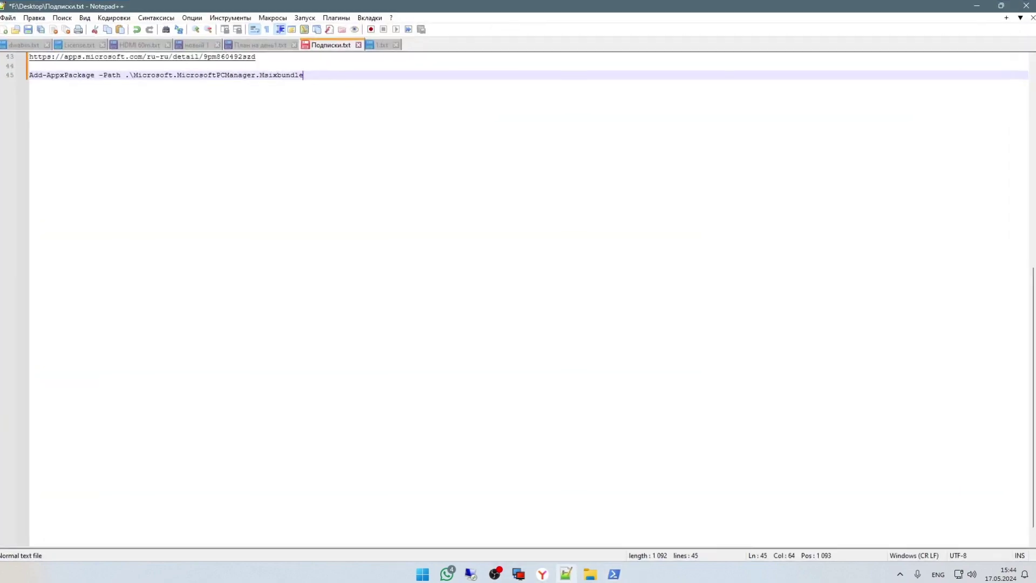
Copy the command Add-AppxPackage -Path .\Microsoft.MicrosoftPCManager.Msixbundle from Подписки.txt and run it in the administrator PowerShell session
{"action": "left_click_drag", "start_coordinate": [303, 75], "coordinate": [30, 76]}
{"action": "right_click", "coordinate": [33, 76]}
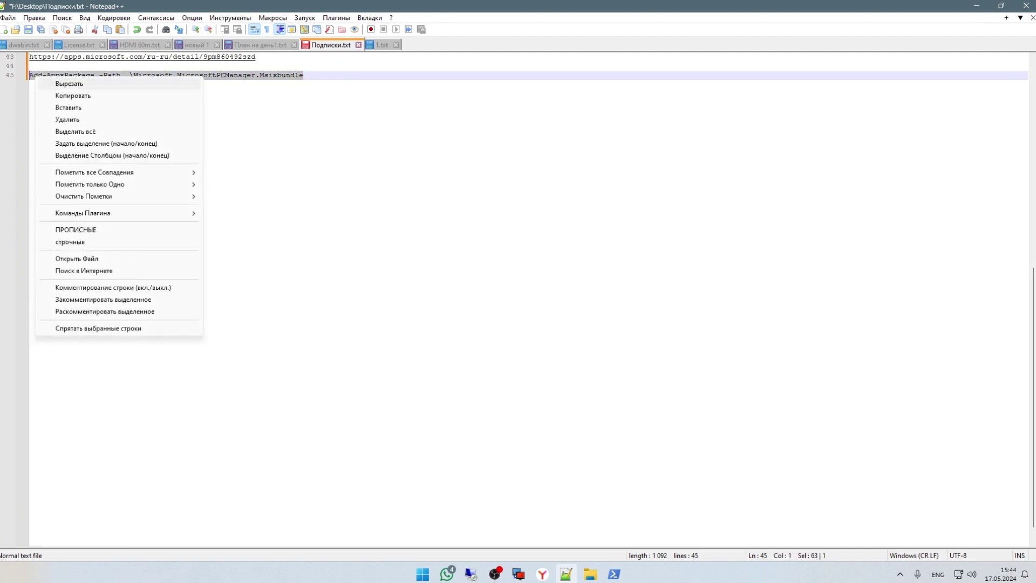
{"action": "left_click", "coordinate": [54, 95]}
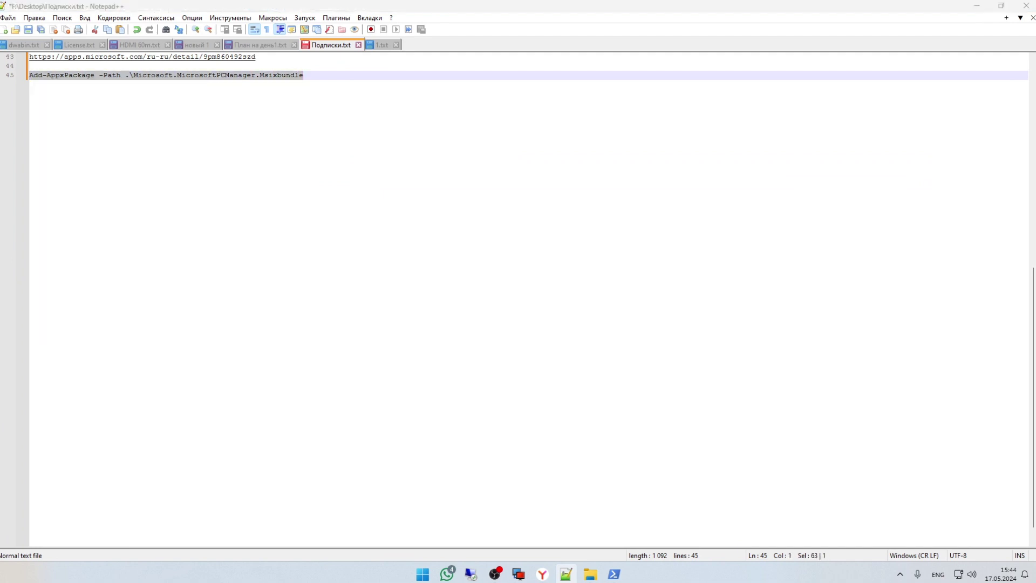
{"action": "left_click", "coordinate": [976, 5]}
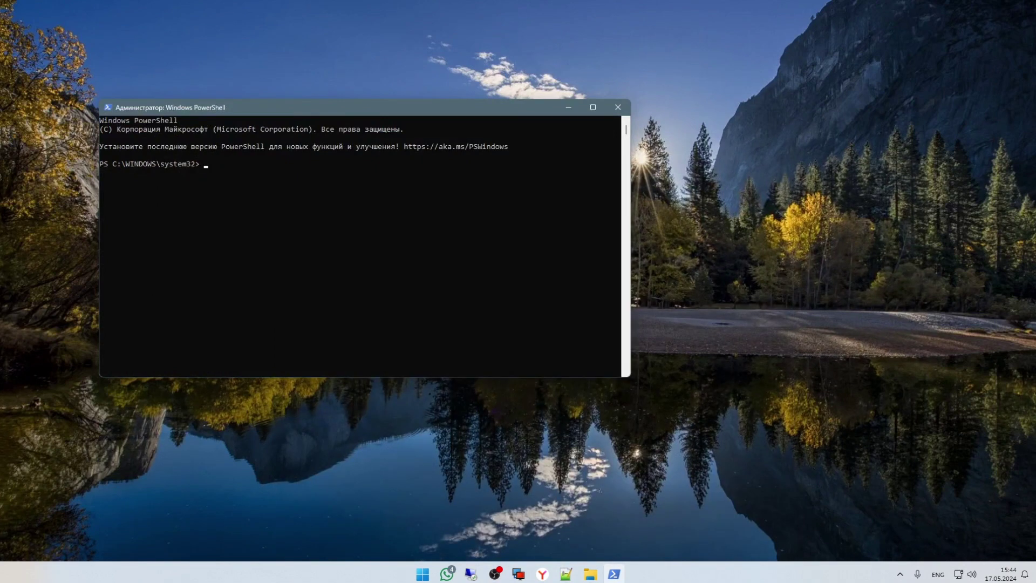
{"action": "key", "text": "ctrl+v"}
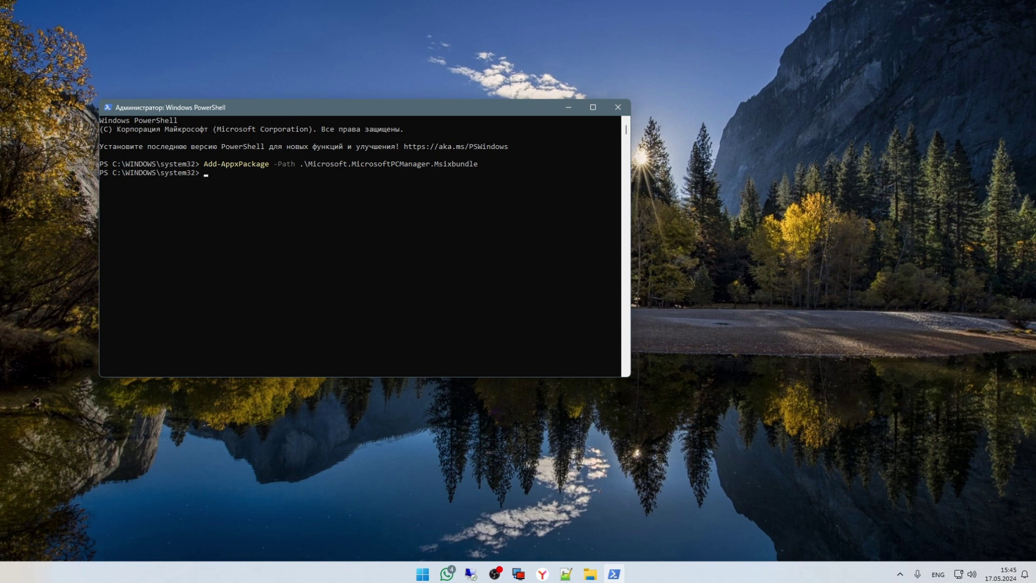
{"action": "left_click", "coordinate": [618, 107]}
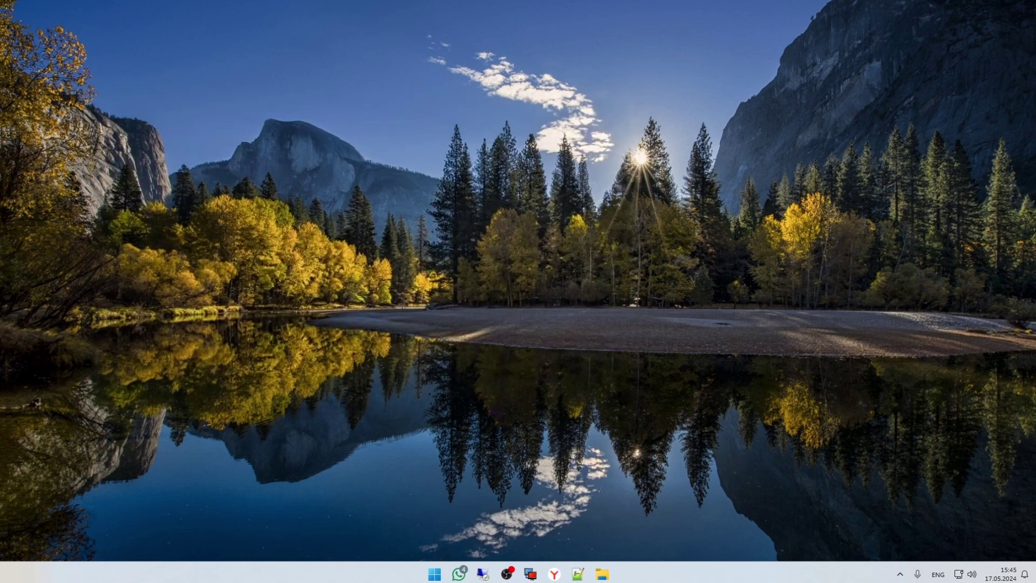
Find the newly installed PC Manager in the full list of installed apps and launch it
{"action": "left_click", "coordinate": [434, 574]}
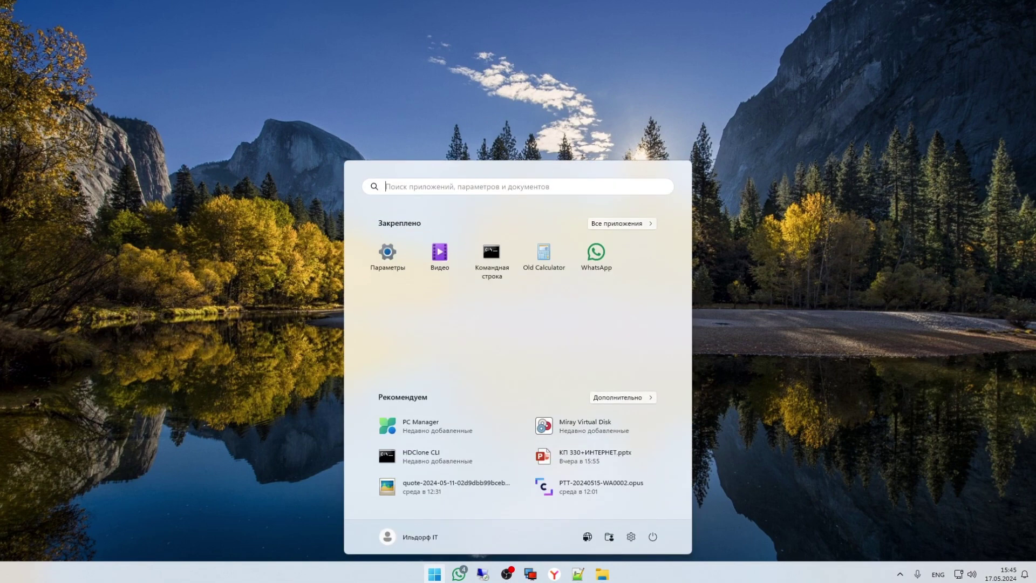
{"action": "key", "text": "Tab"}
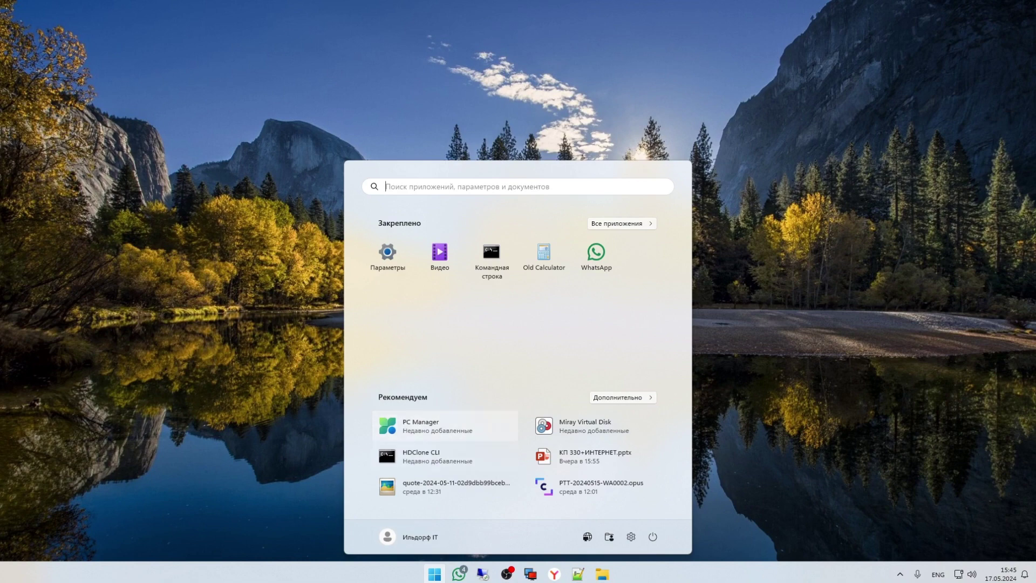
{"action": "key", "text": "shift+Tab"}
{"action": "key", "text": "Left"}
{"action": "key", "text": "Left"}
{"action": "key", "text": "Left"}
{"action": "key", "text": "Left"}
{"action": "key", "text": "shift+Tab"}
{"action": "key", "text": "Tab"}
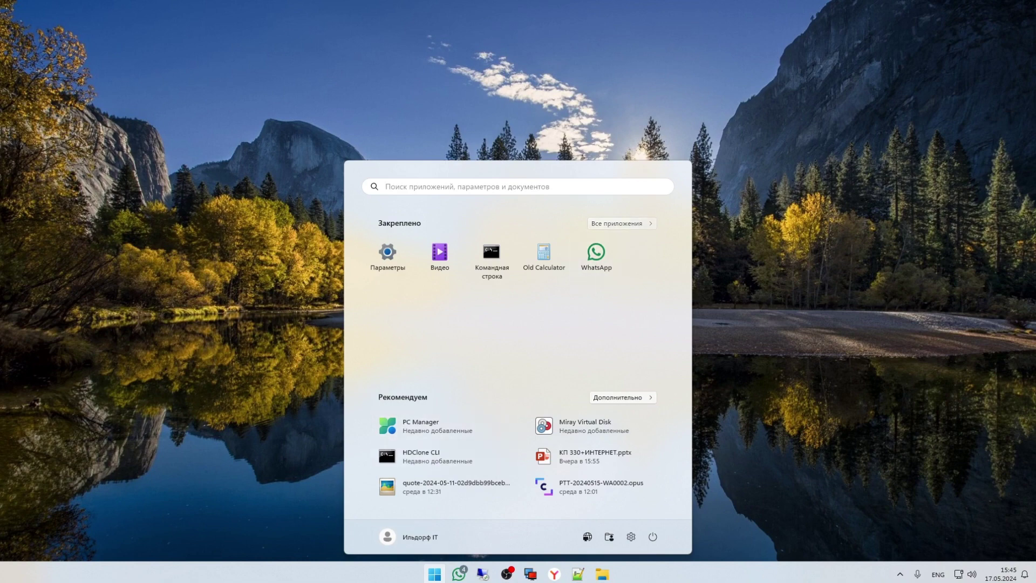
{"action": "key", "text": "Return"}
{"action": "key", "text": "Down"}
{"action": "key", "text": "Down"}
{"action": "key", "text": "Down"}
{"action": "key", "text": "Down"}
{"action": "key", "text": "Down"}
{"action": "key", "text": "Down"}
{"action": "key", "text": "Down"}
{"action": "key", "text": "Down"}
{"action": "key", "text": "Down"}
{"action": "key", "text": "Down"}
{"action": "key", "text": "Down"}
{"action": "key", "text": "Down"}
{"action": "key", "text": "Down"}
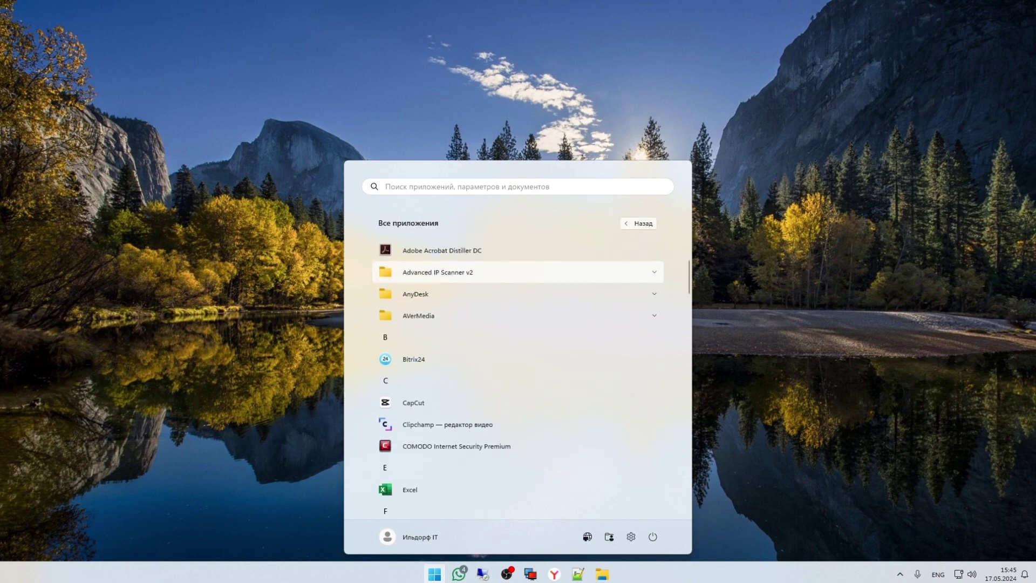
{"action": "key", "text": "Down"}
{"action": "key", "text": "Down"}
{"action": "key", "text": "Down"}
{"action": "key", "text": "Down"}
{"action": "key", "text": "Down"}
{"action": "key", "text": "Down"}
{"action": "key", "text": "Down"}
{"action": "key", "text": "Down"}
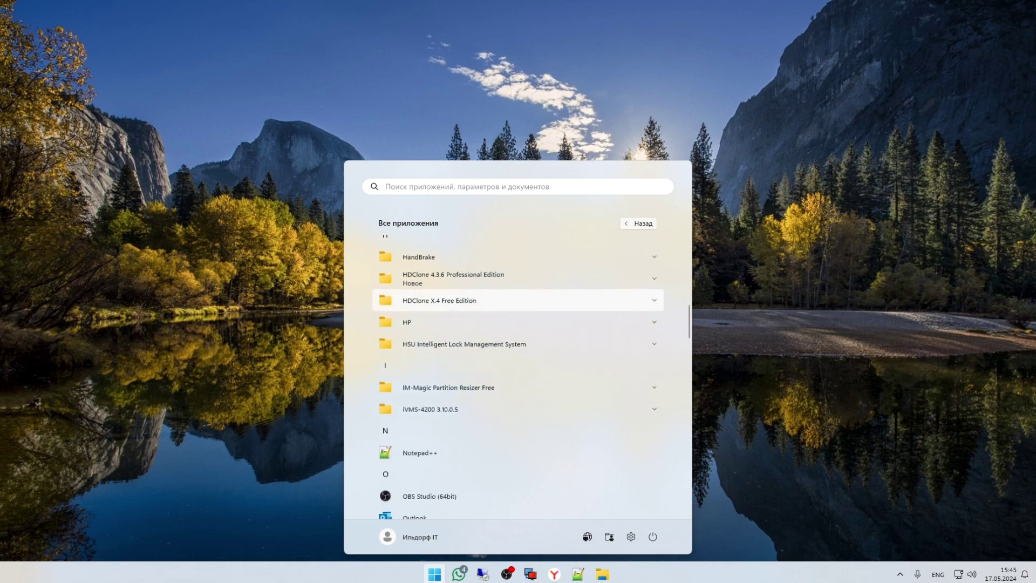
{"action": "key", "text": "Down"}
{"action": "key", "text": "Down"}
{"action": "key", "text": "Down"}
{"action": "key", "text": "Down"}
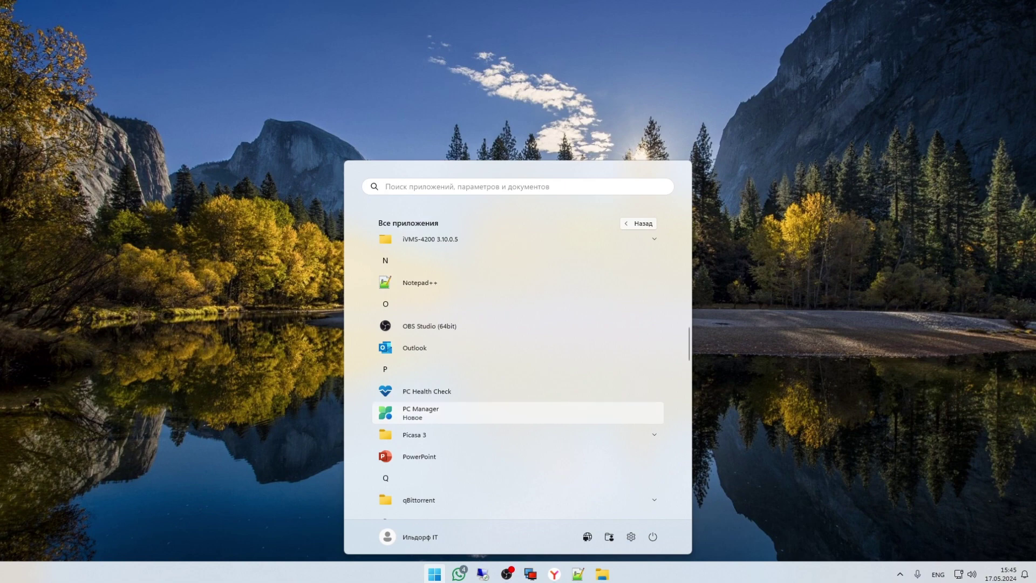
{"action": "key", "text": "Return"}
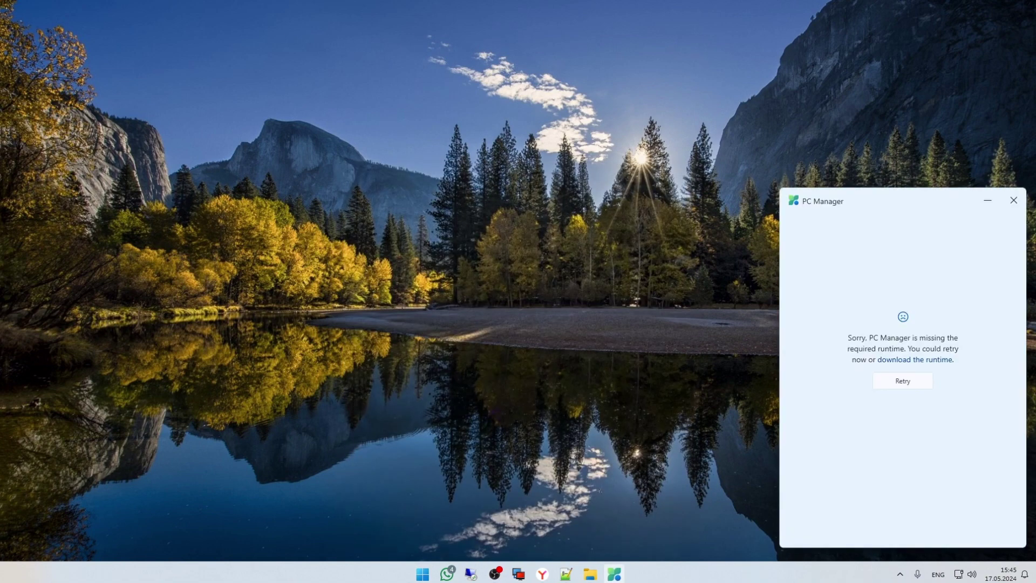